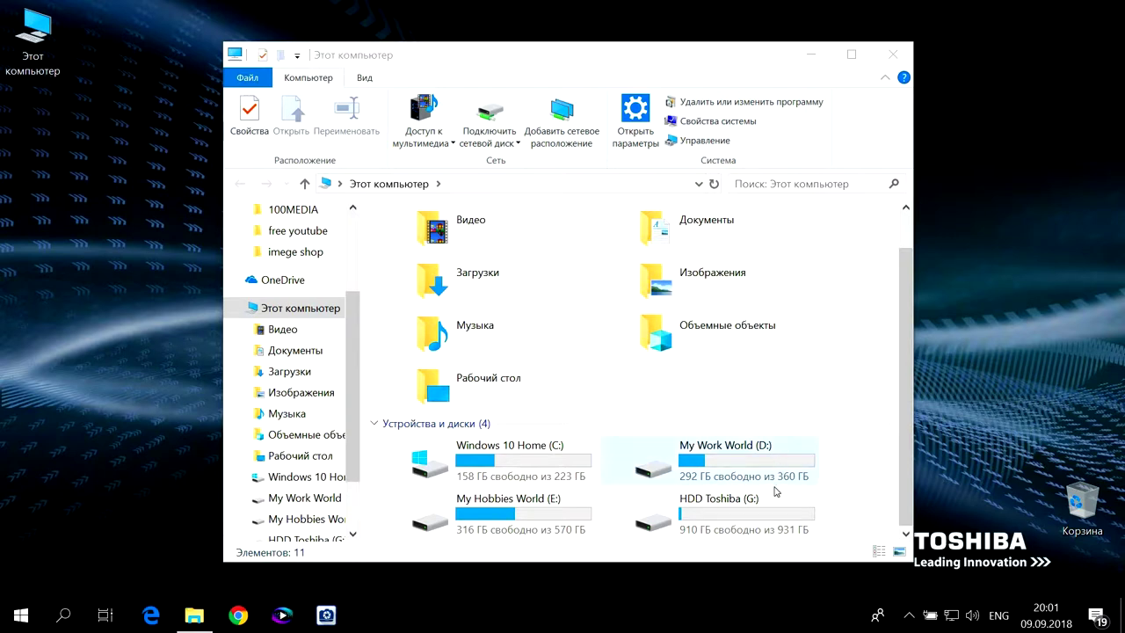
# - View the contents of the HDD Toshiba (G:) drive and return to the computer overview (Этот компьютер)
pyautogui.doubleClick(750, 508)
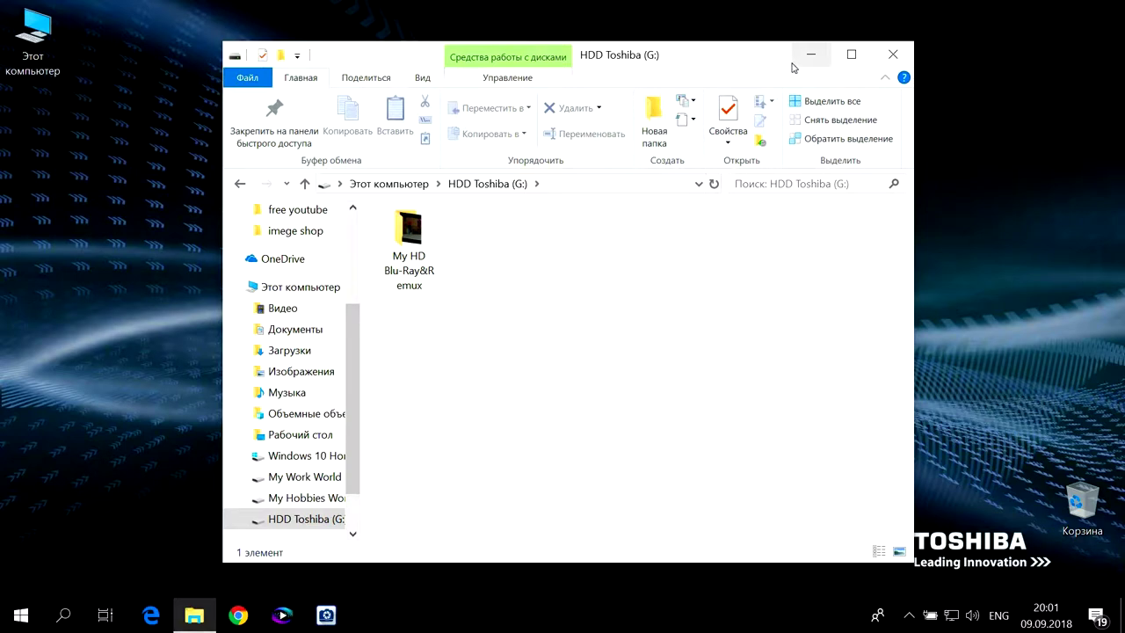
pyautogui.click(382, 183)
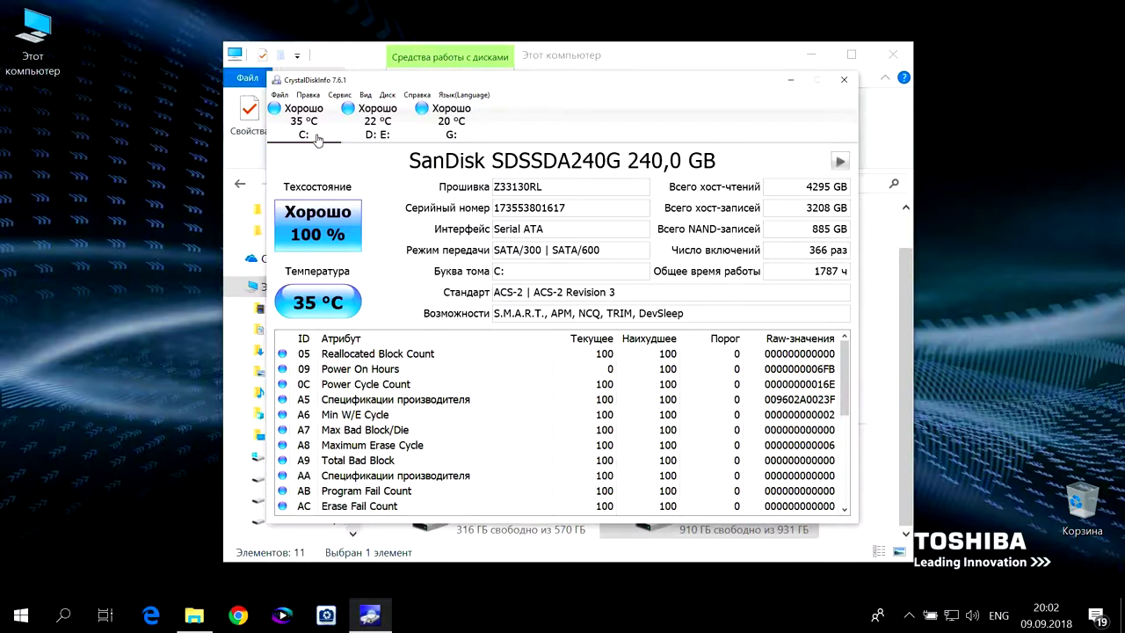
# - Examine the health status, interface details and S.M.A.R.T. attributes of drive G: in CrystalDiskInfo
pyautogui.moveTo(366, 143)
pyautogui.click(446, 126)
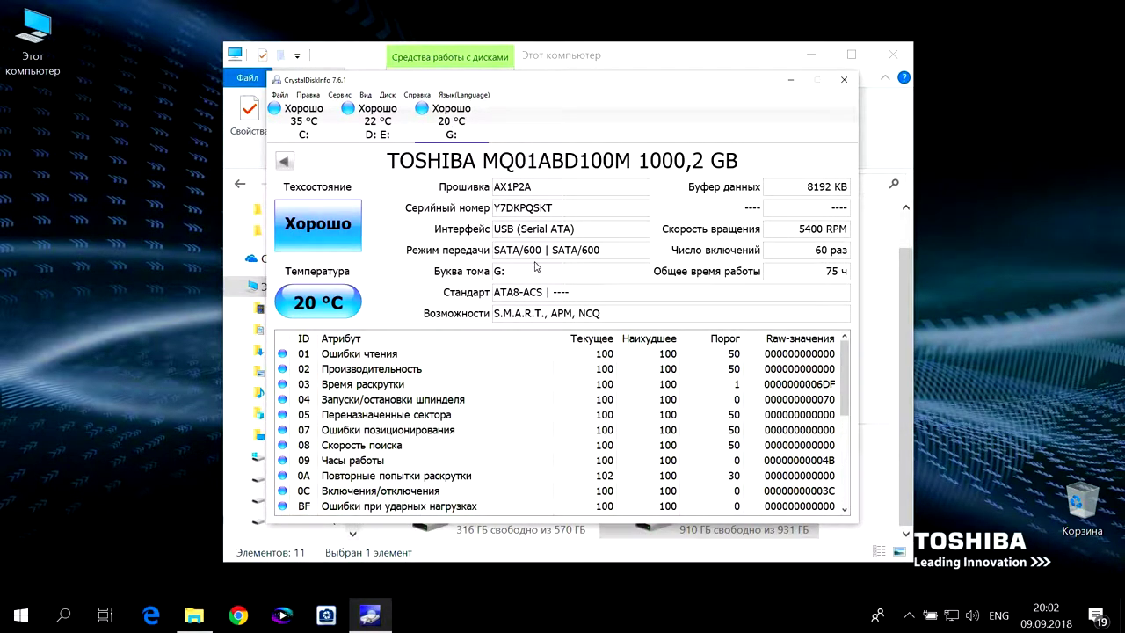
pyautogui.moveTo(536, 258)
pyautogui.scroll(-5, 481, 379)
pyautogui.scroll(5, 481, 379)
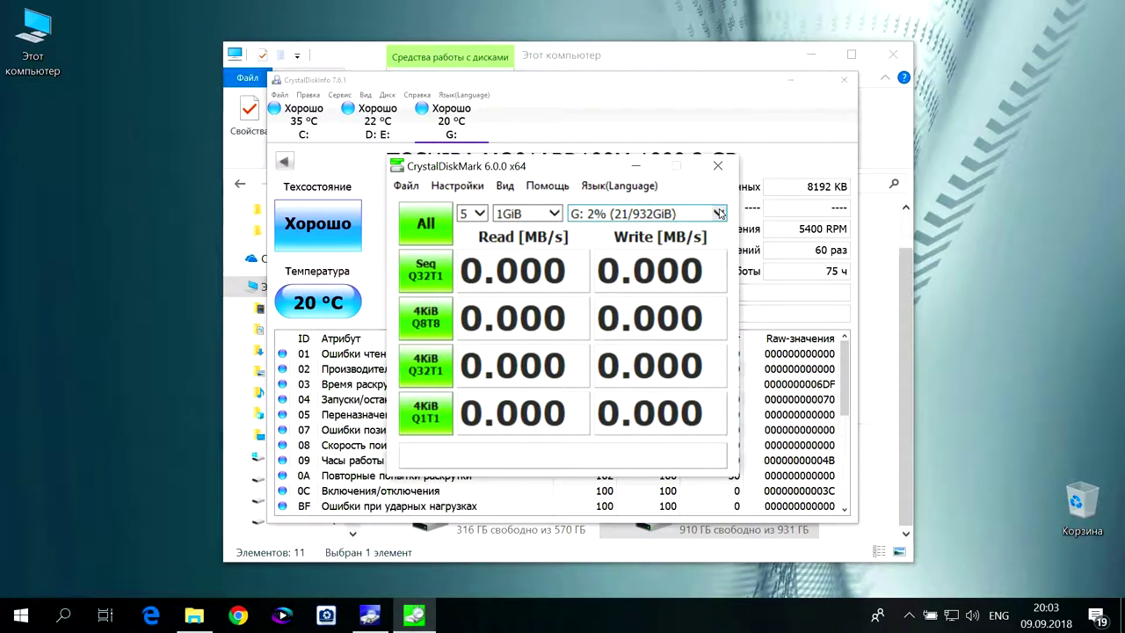
# - Run all CrystalDiskMark tests on drive G: with 5 passes of 1GiB and close both disk utilities when the benchmark finishes
pyautogui.click(719, 213)
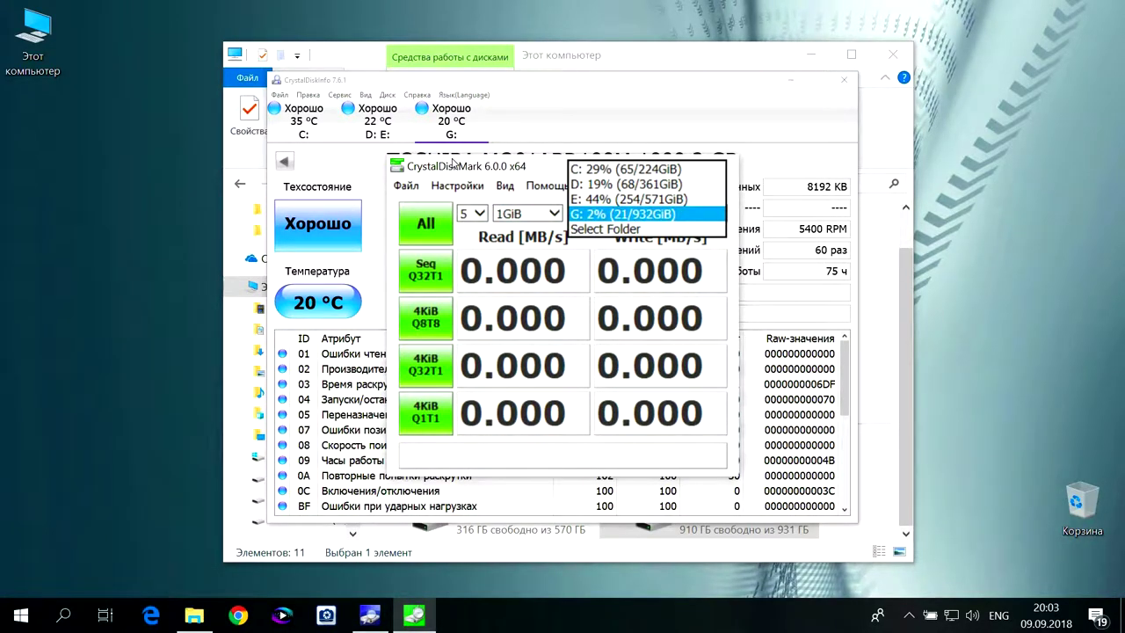
pyautogui.click(453, 163)
pyautogui.click(426, 225)
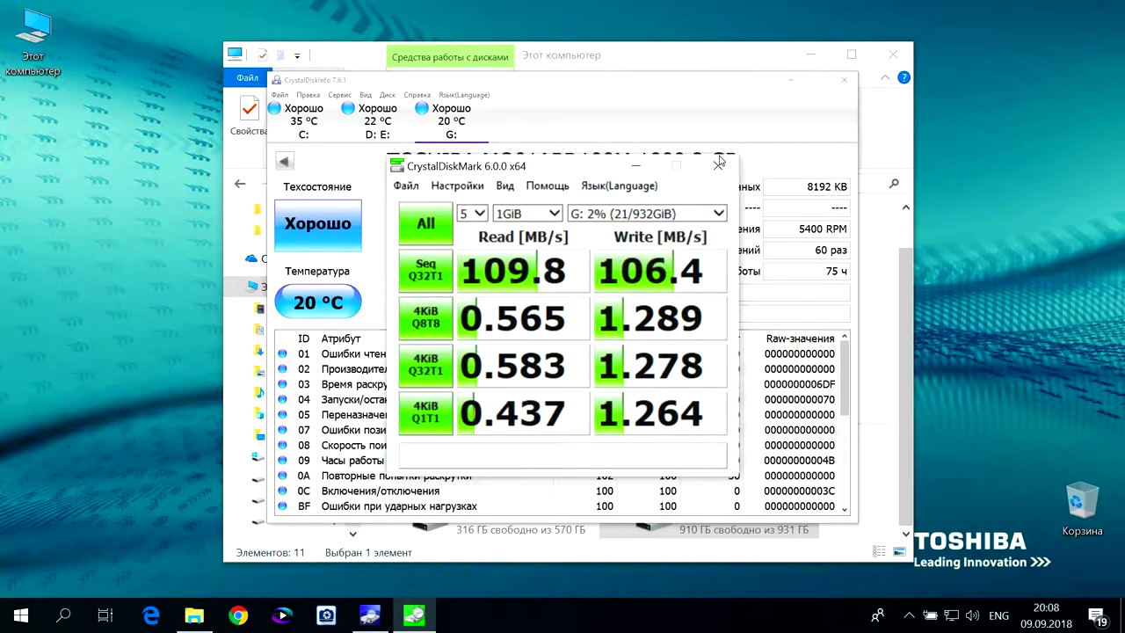
pyautogui.click(719, 165)
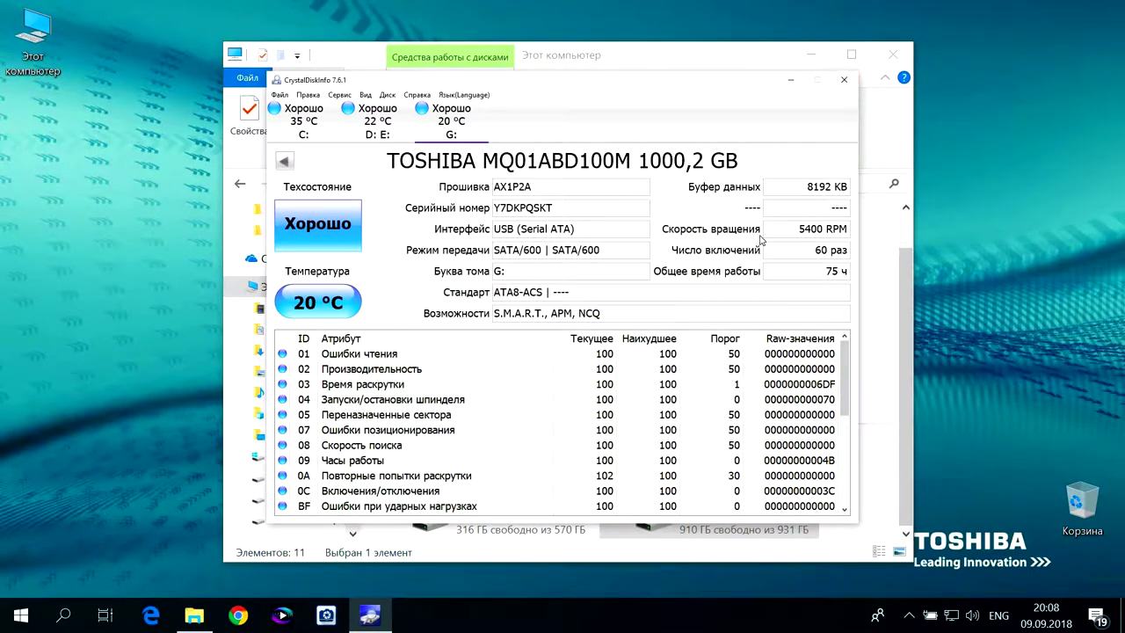
pyautogui.click(844, 80)
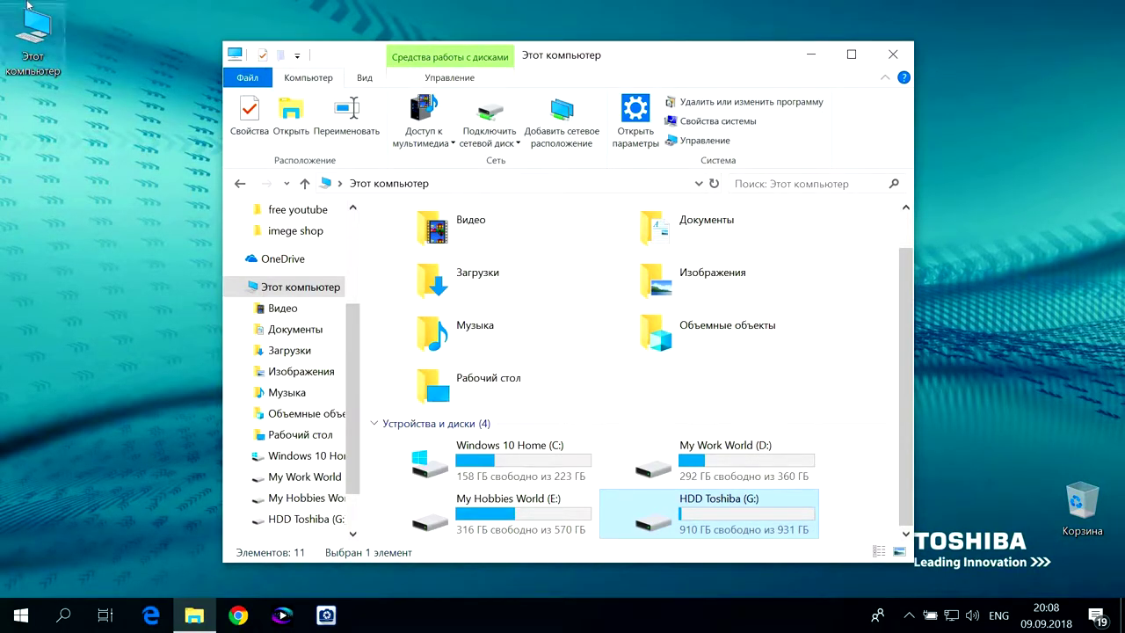
# - Open the HDD Toshiba (G:) drive and open Этот компьютер in a second Explorer window
pyautogui.doubleClick(781, 525)
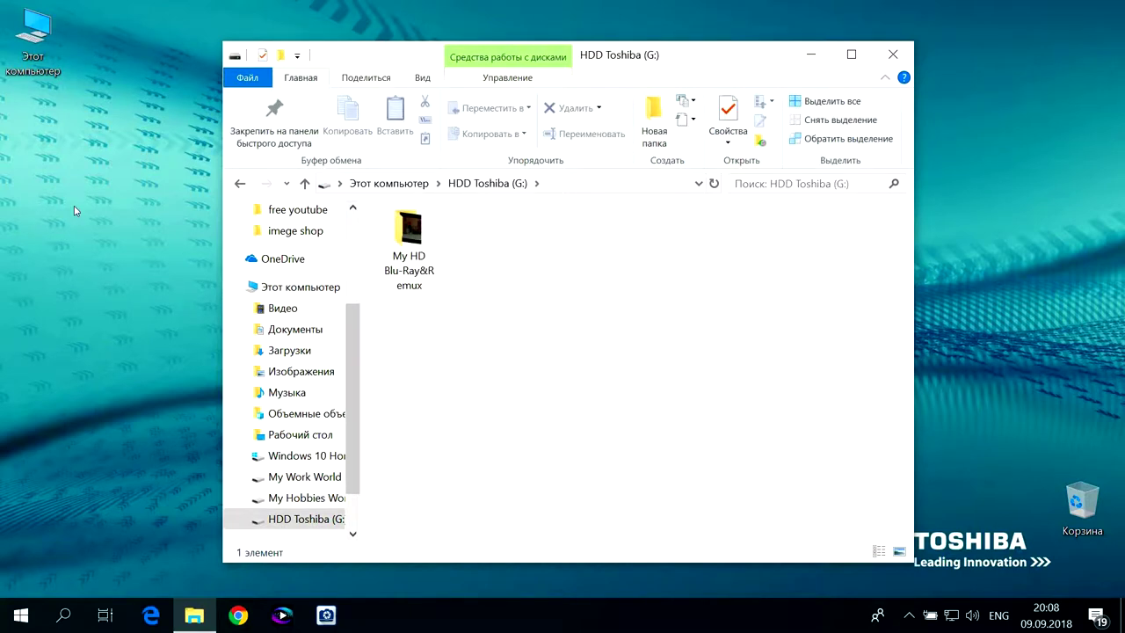
pyautogui.click(29, 62)
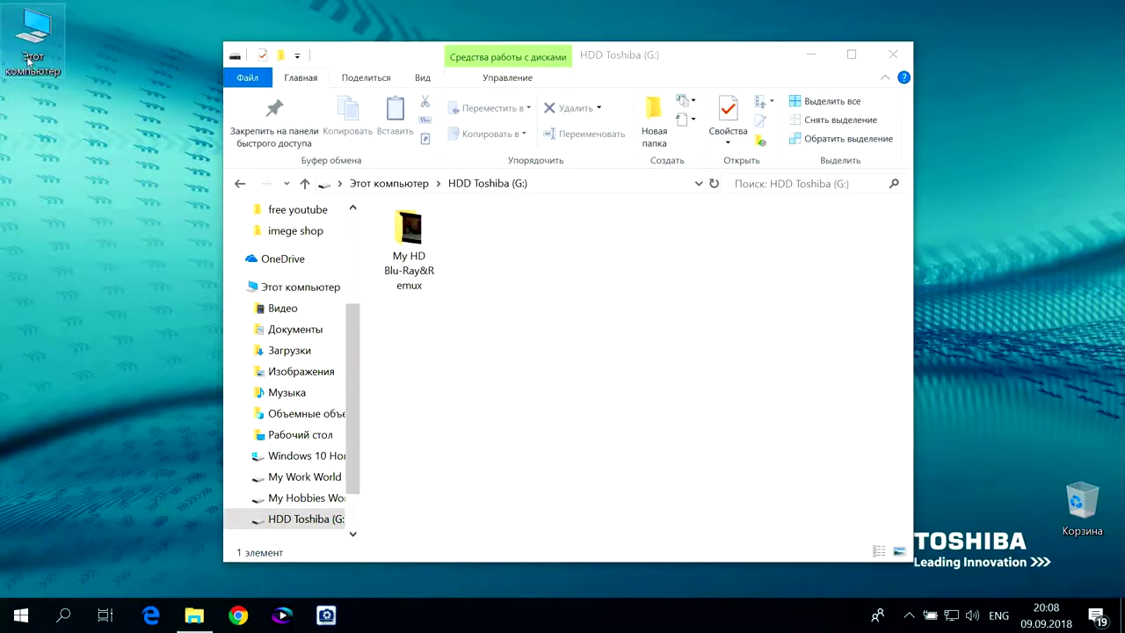
pyautogui.doubleClick(29, 62)
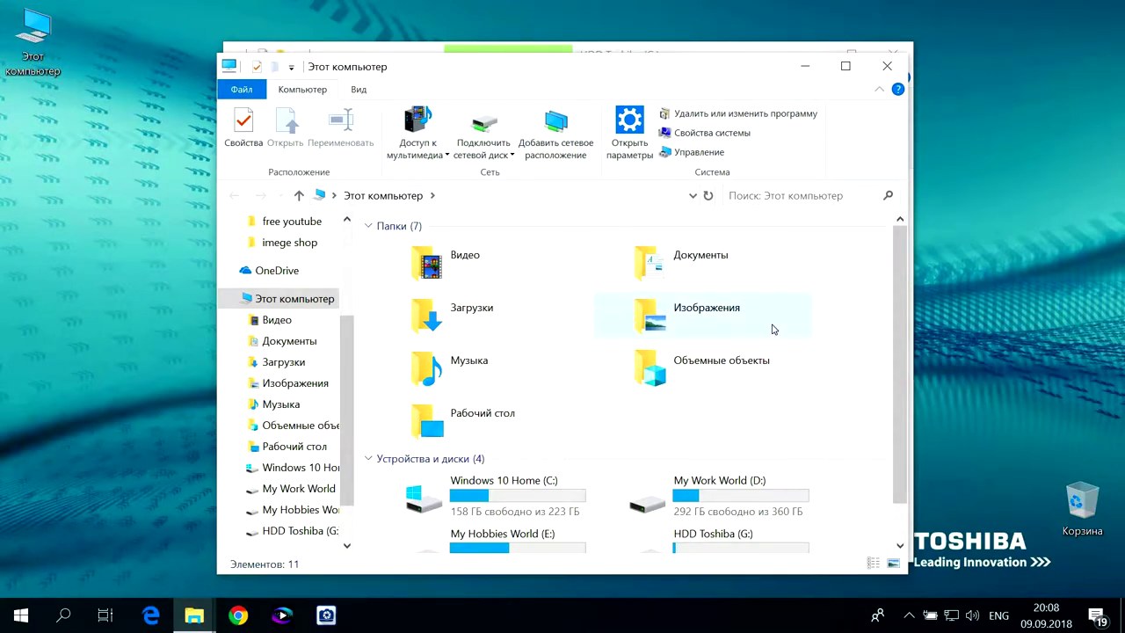
pyautogui.scroll(-1, 771, 326)
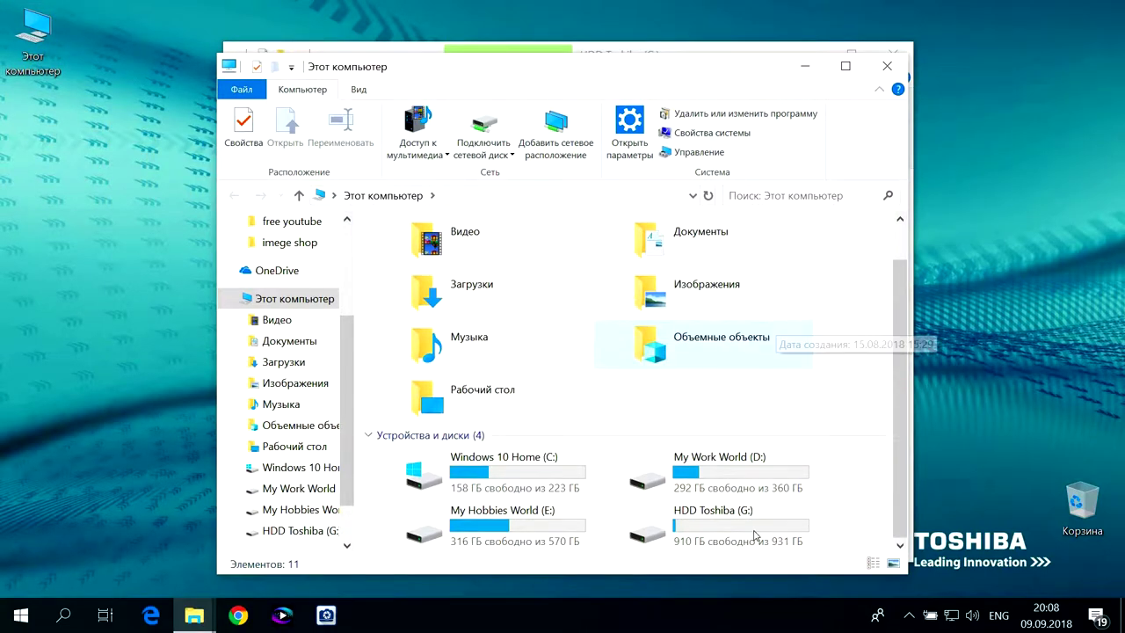
pyautogui.doubleClick(758, 482)
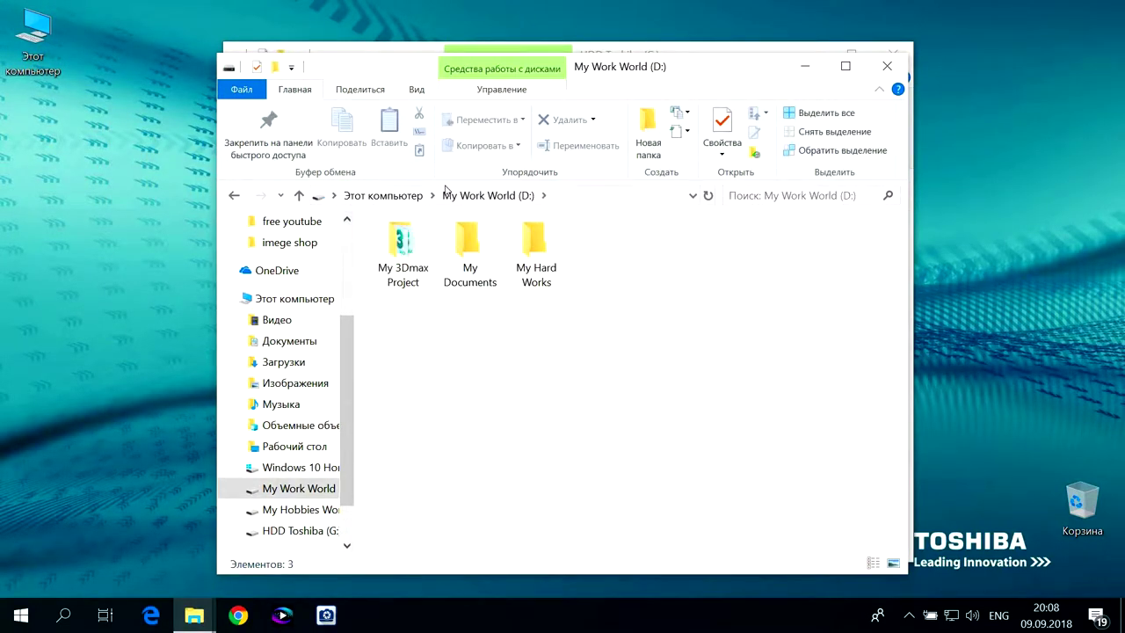
pyautogui.click(384, 196)
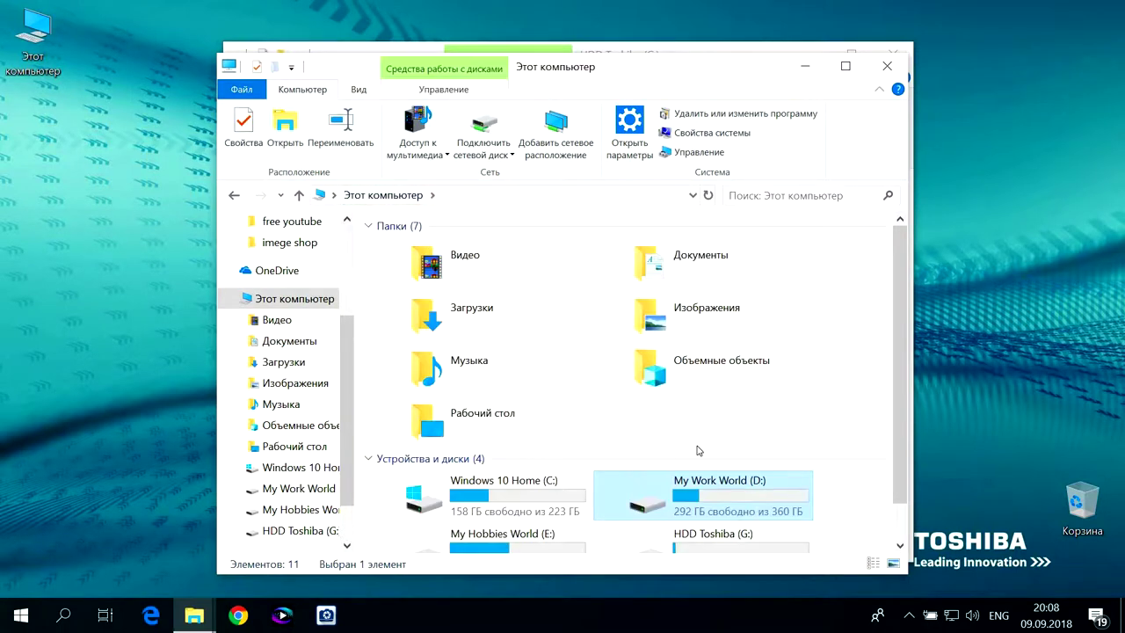
# - Open the лекции folder inside My Video on the My Hobbies World (E:) drive
pyautogui.scroll(-1, 699, 450)
pyautogui.click(504, 531)
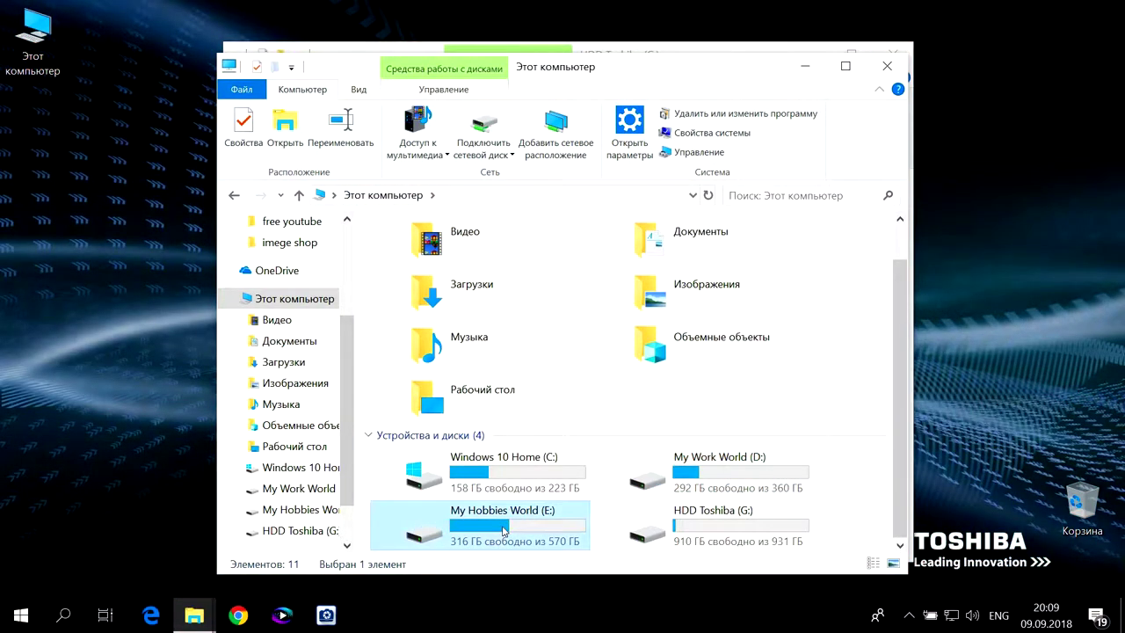
pyautogui.doubleClick(504, 531)
pyautogui.doubleClick(746, 253)
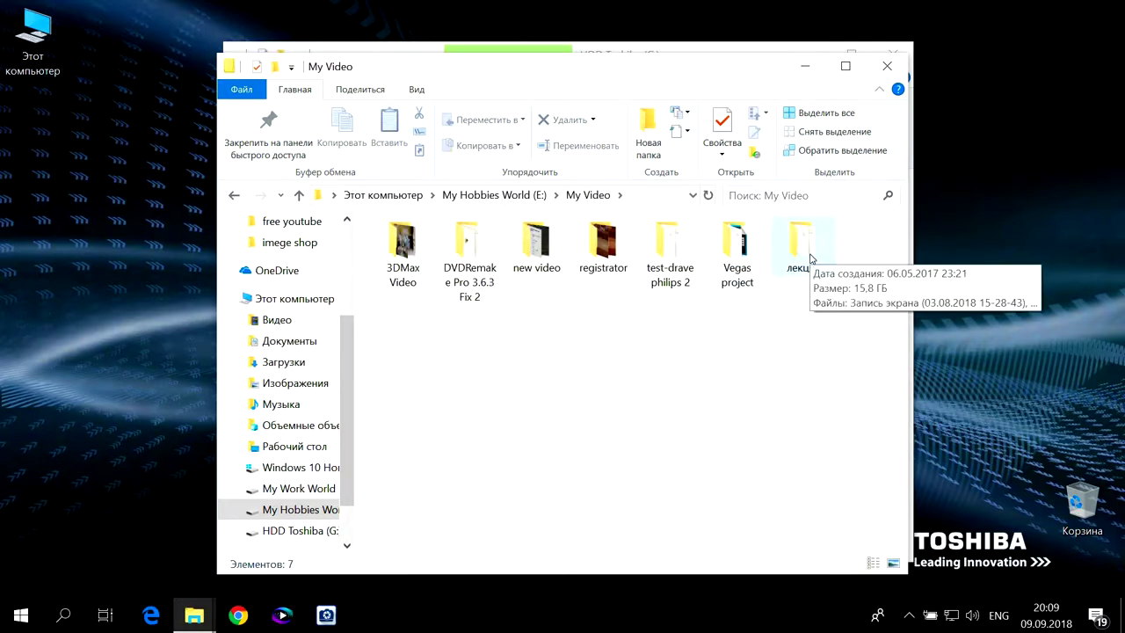
pyautogui.doubleClick(809, 255)
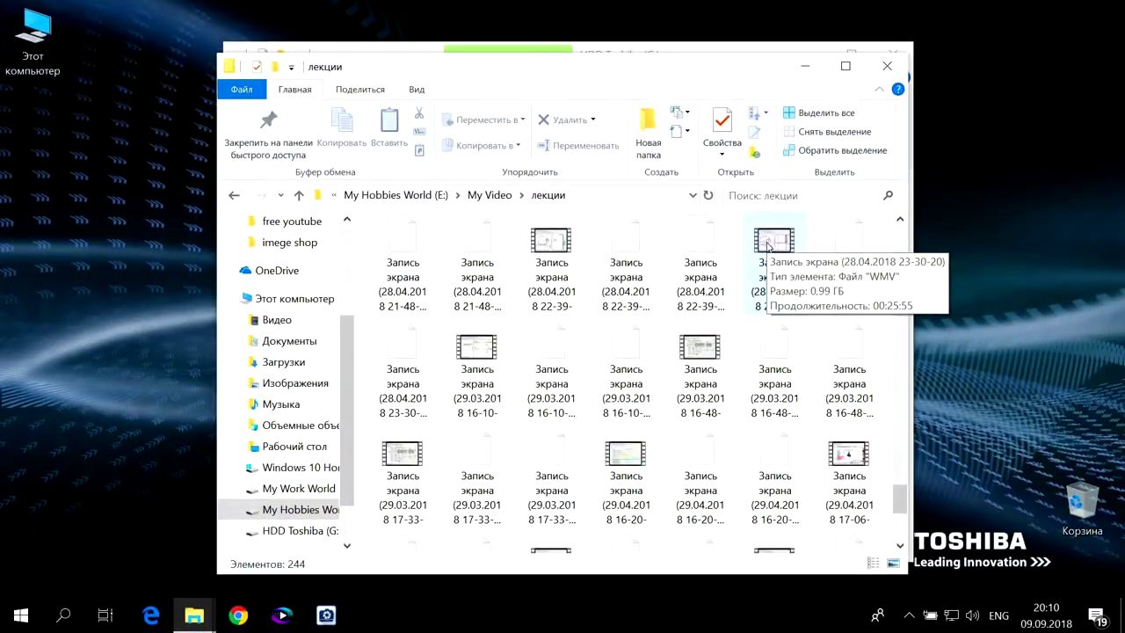
# - Copy the video "Запись экрана (28.04.2018 23-30-20)" from the лекции folder to the root of HDD Toshiba (G:)
pyautogui.click(768, 266)
pyautogui.doubleClick(767, 246)
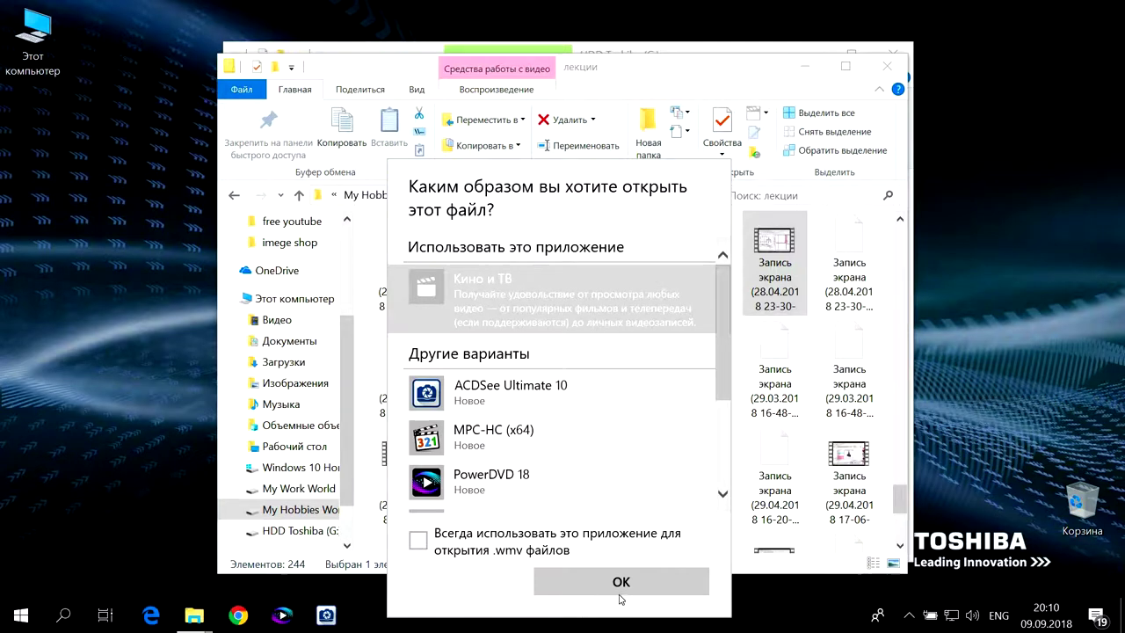
pyautogui.click(738, 69)
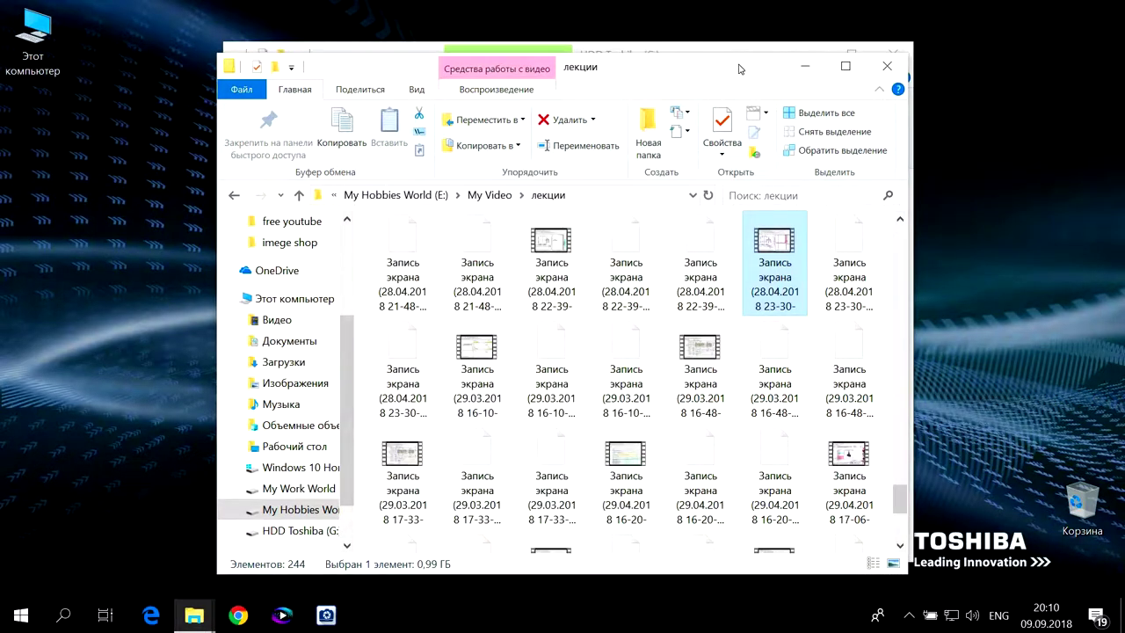
pyautogui.click(345, 132)
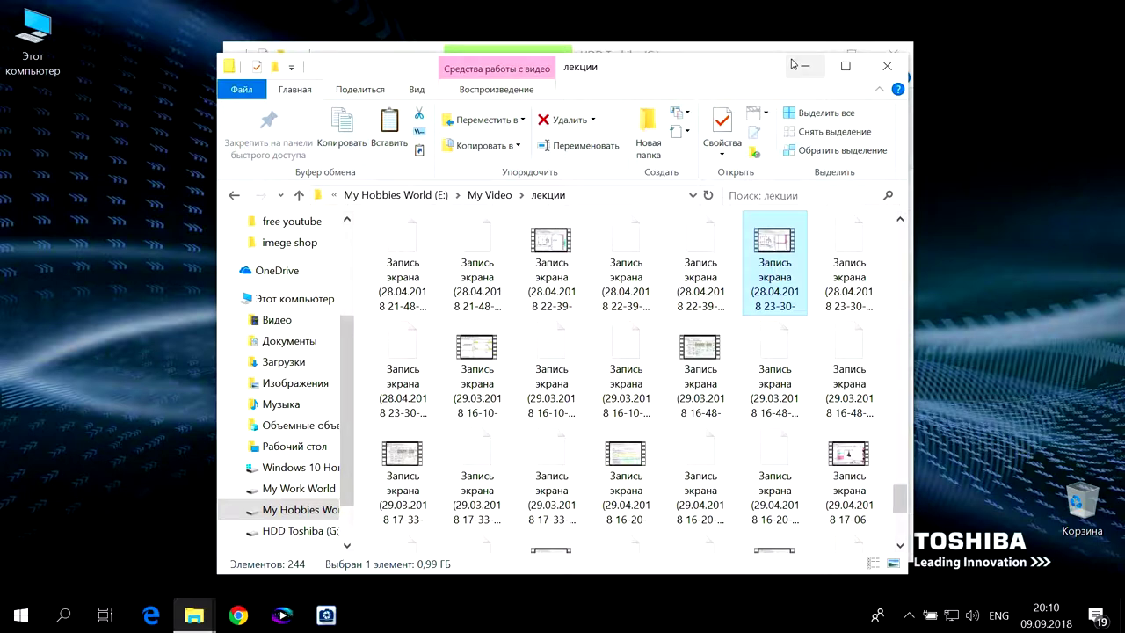
pyautogui.click(840, 49)
pyautogui.click(396, 104)
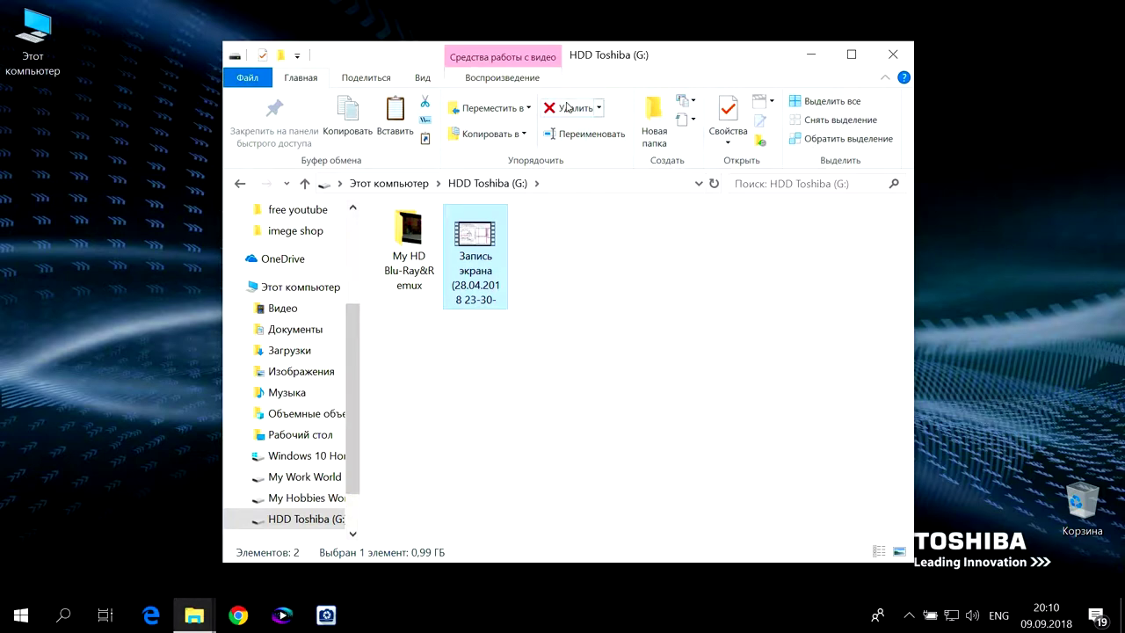
# - Delete the copied screen recording from HDD Toshiba (G:) and return to the computer overview
pyautogui.click(567, 107)
pyautogui.click(666, 364)
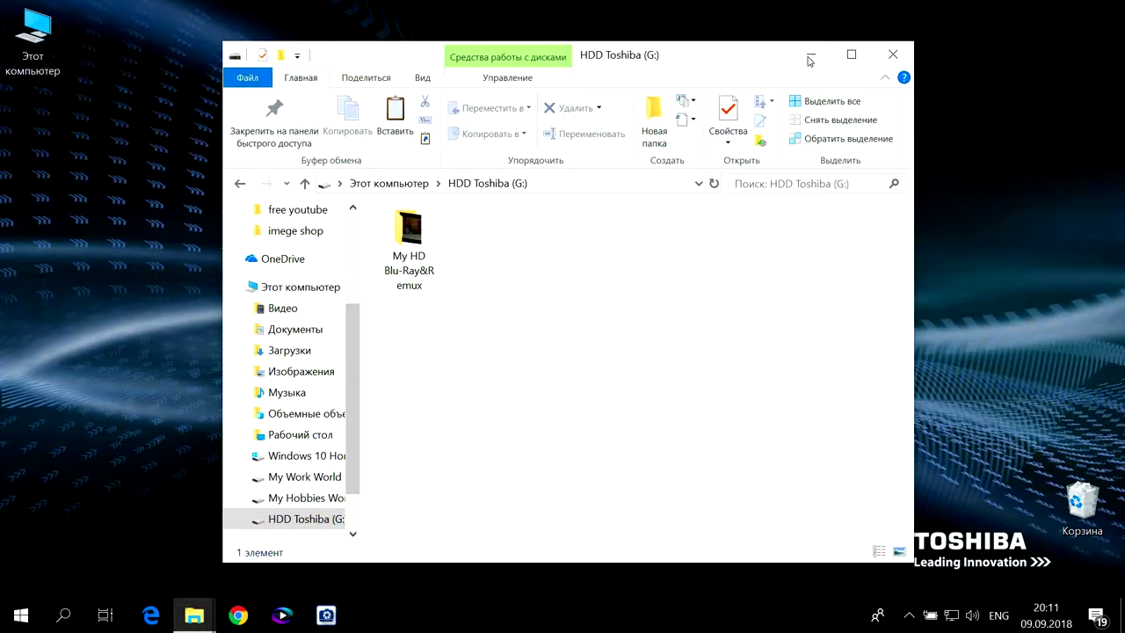
pyautogui.click(352, 183)
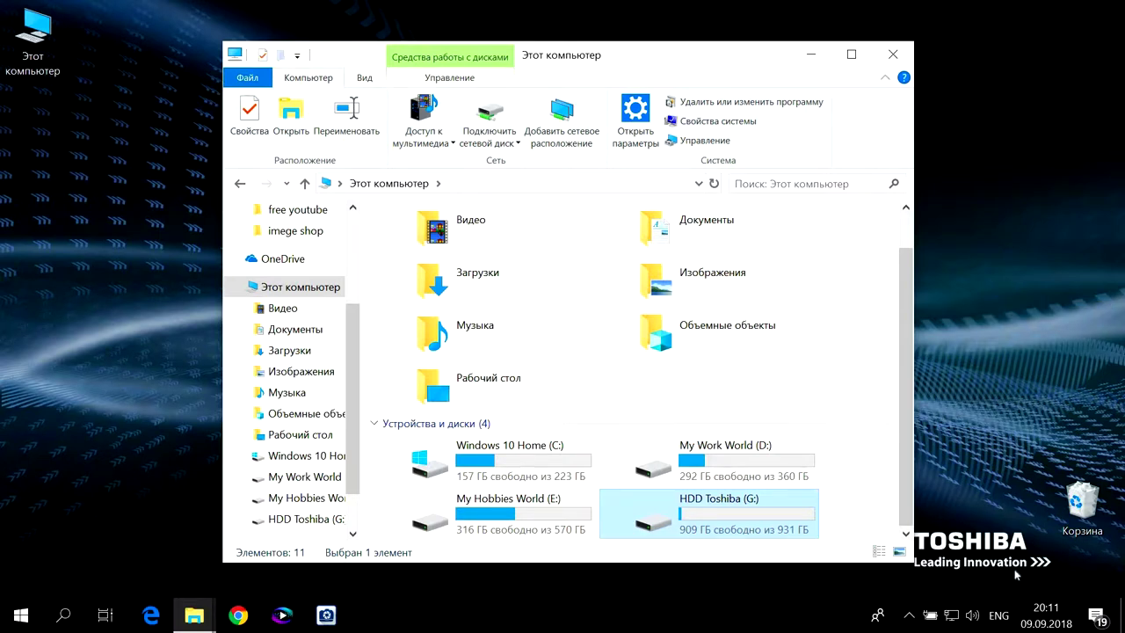
# - Safely eject the "External USB 3.0" device that holds HDD Toshiba (G:)
pyautogui.click(911, 617)
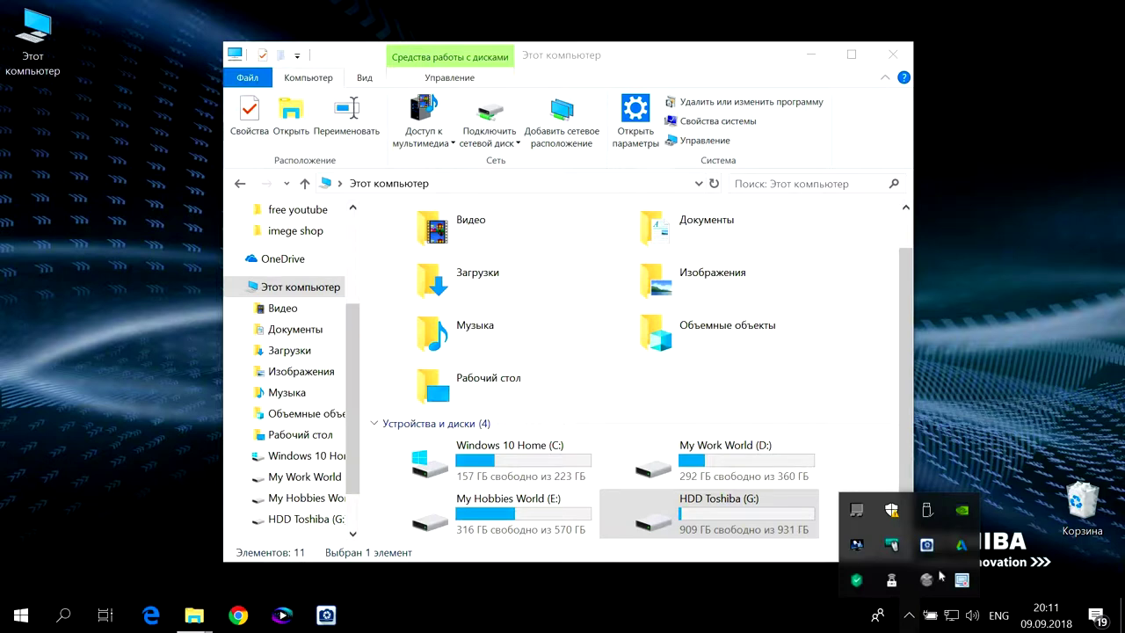
pyautogui.click(929, 512)
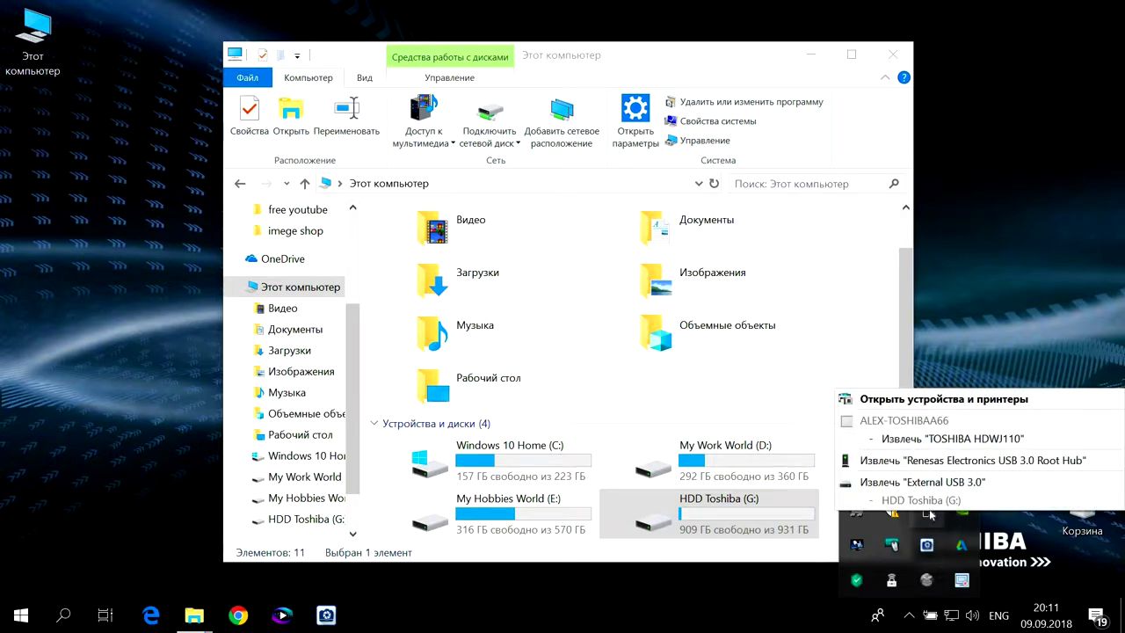
pyautogui.click(934, 483)
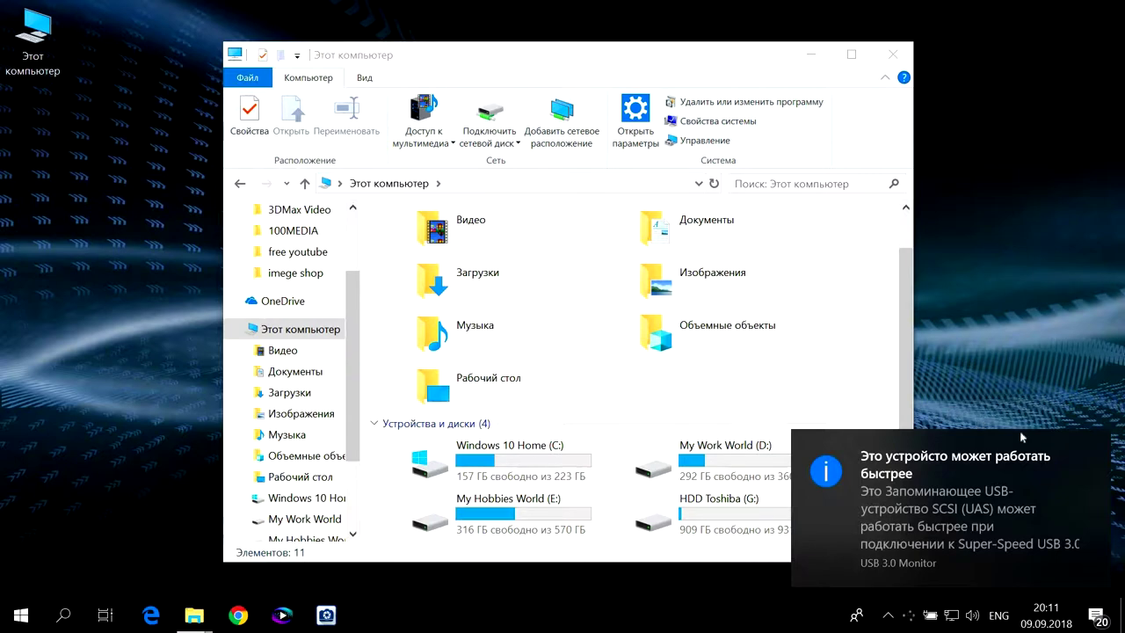
# - Dismiss the USB 3.0 Monitor notification and paste the copied screen recording into the root of HDD Toshiba (G:)
pyautogui.click(1099, 444)
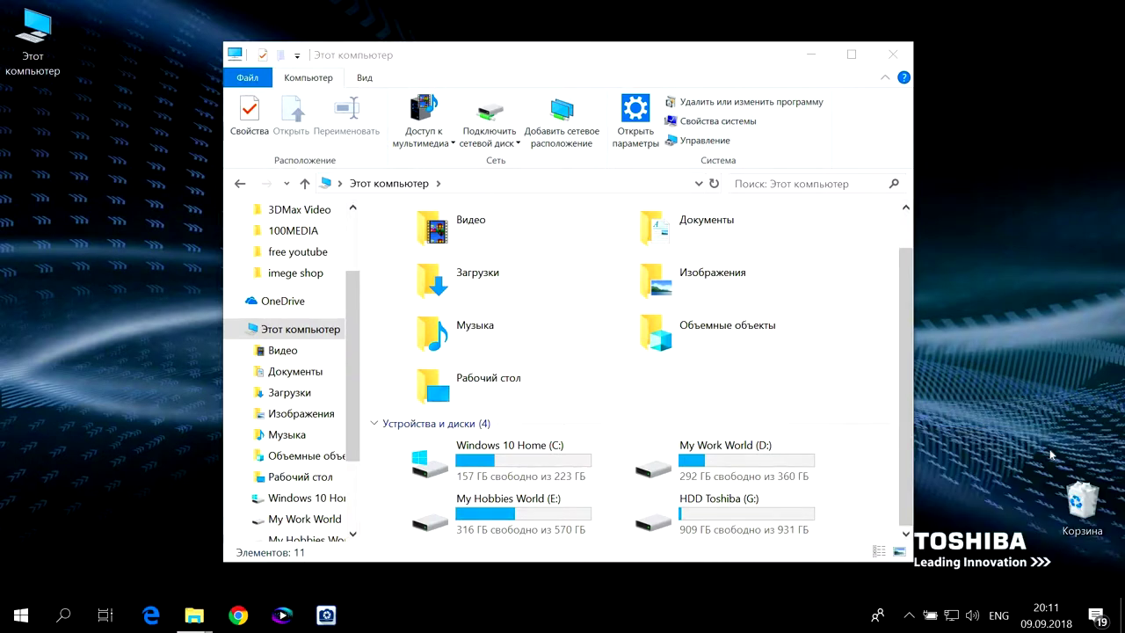
pyautogui.click(859, 458)
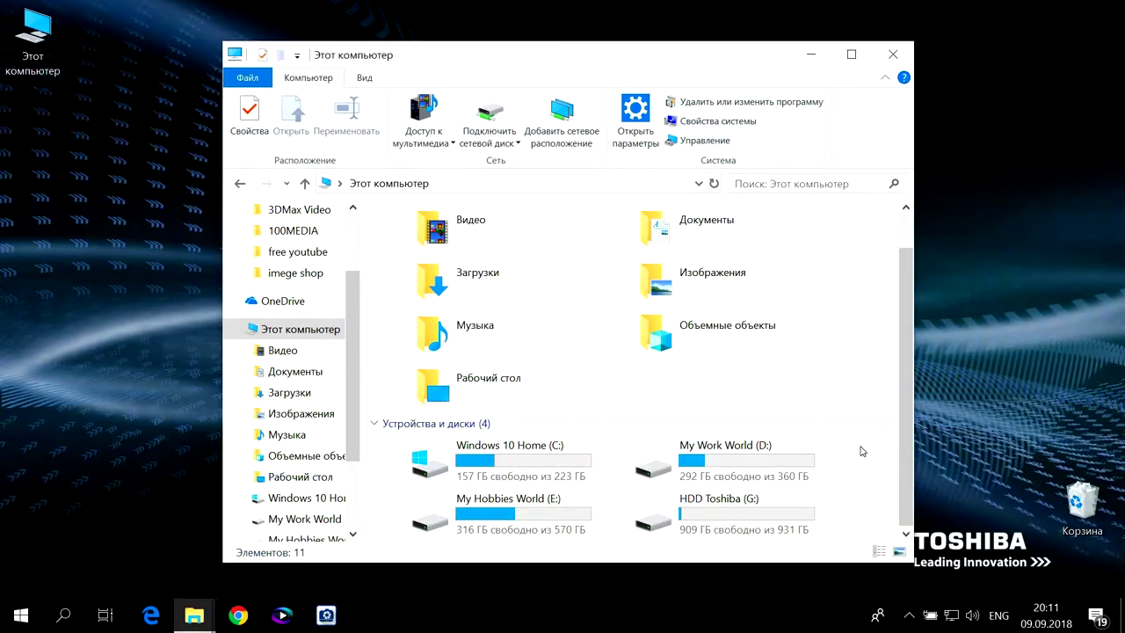
pyautogui.doubleClick(748, 522)
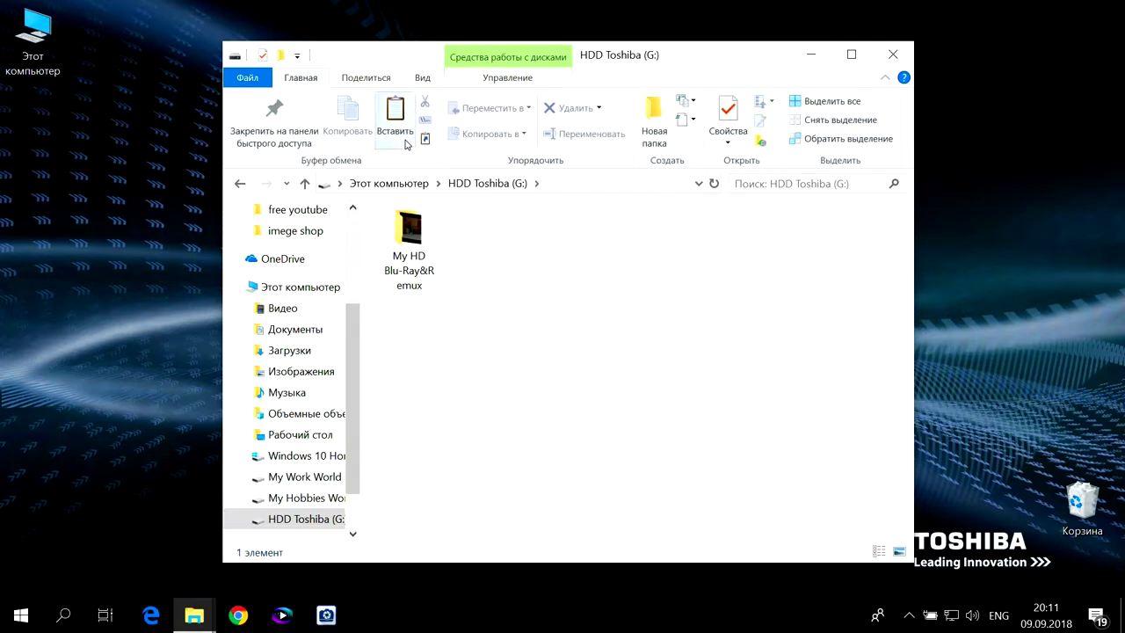
pyautogui.click(396, 114)
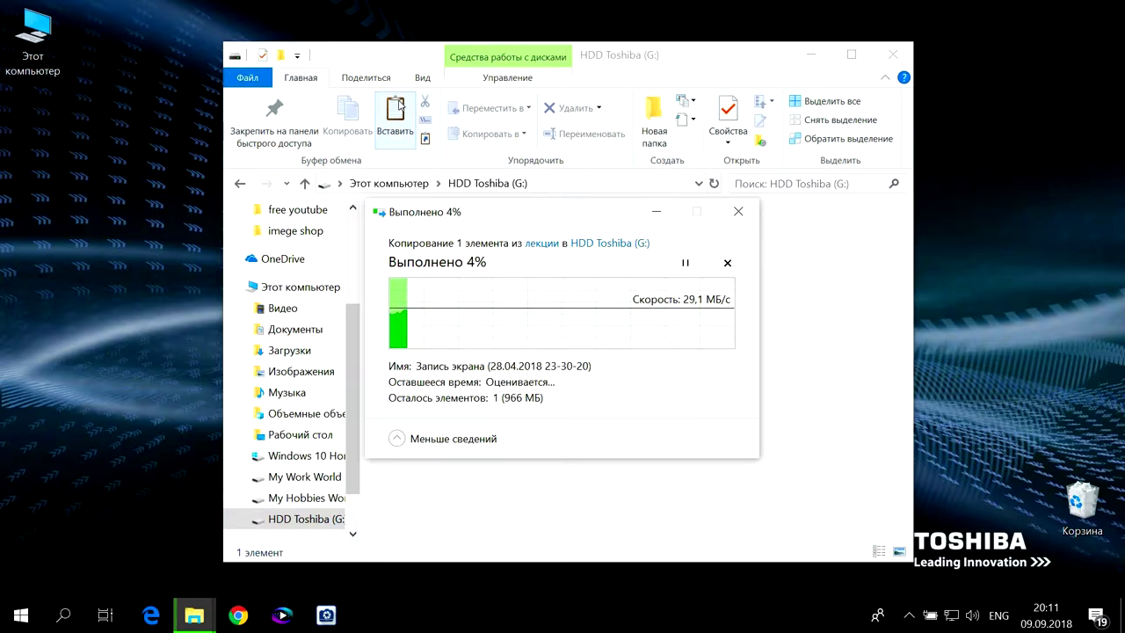